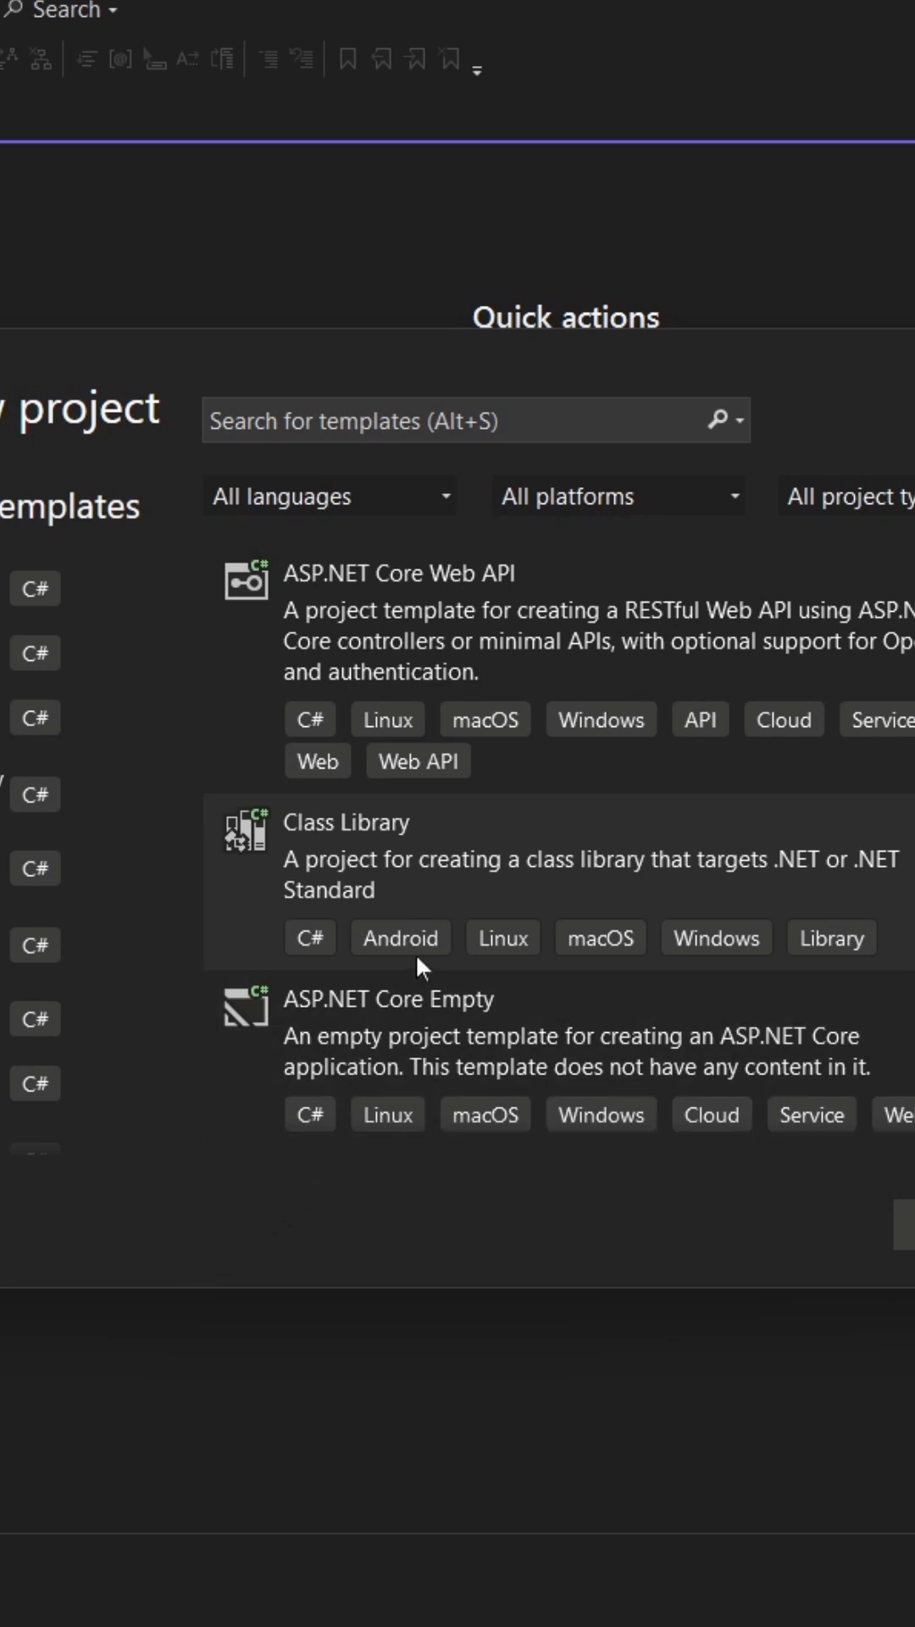
- Create the ClassLibrary2 project from the Class Library template with default settings, opening Class1
double_click(420, 860)
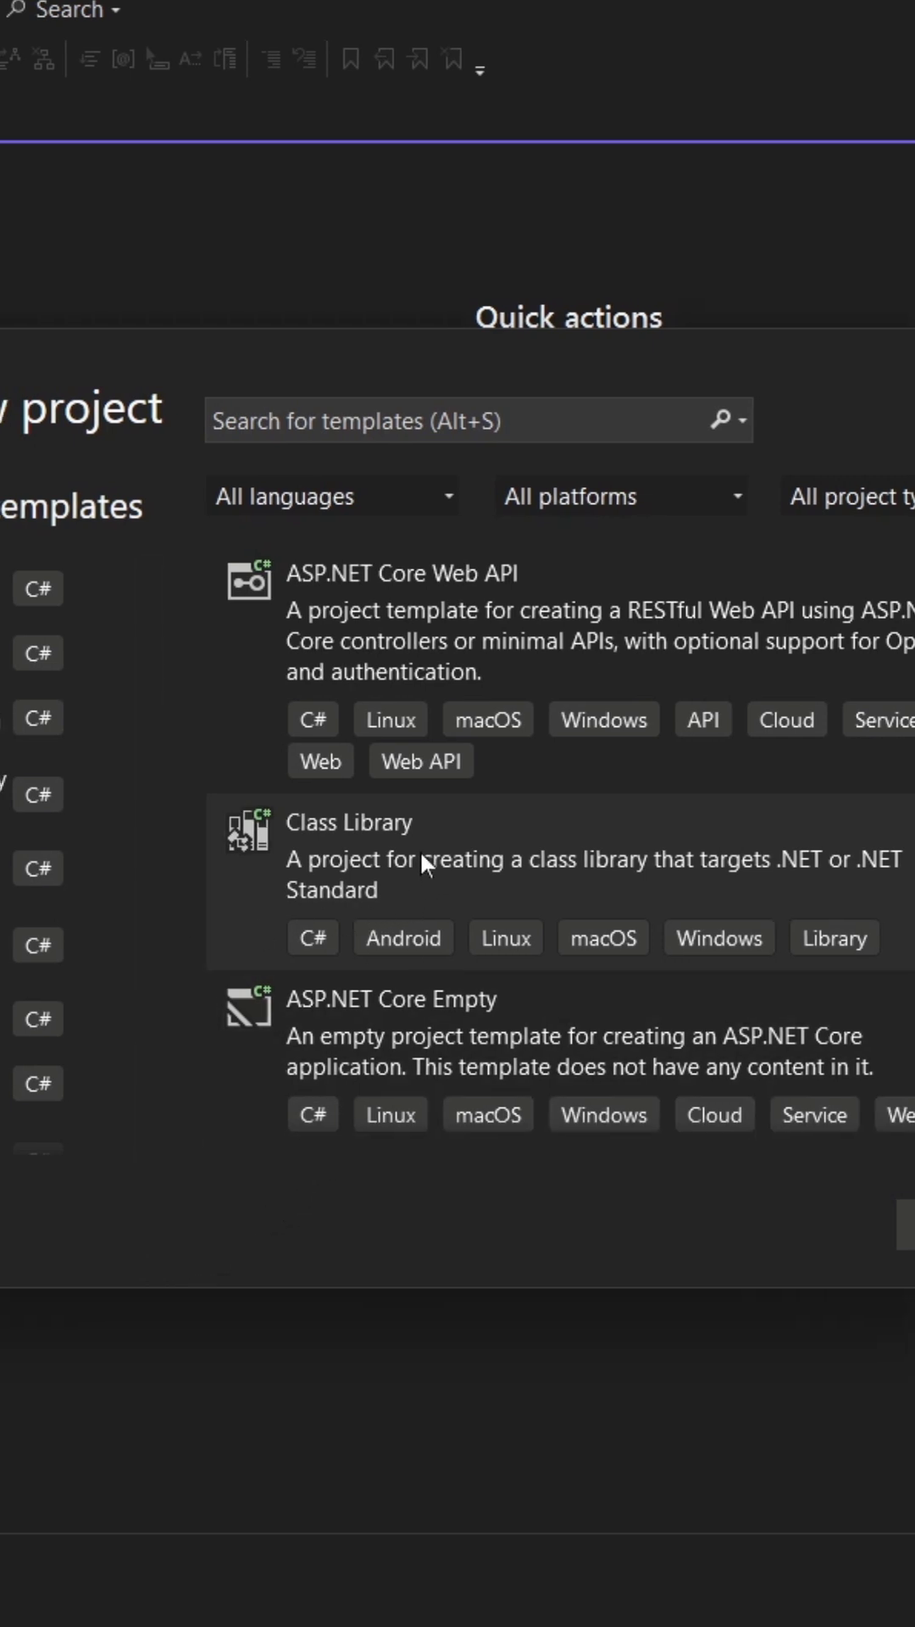
key(Return)
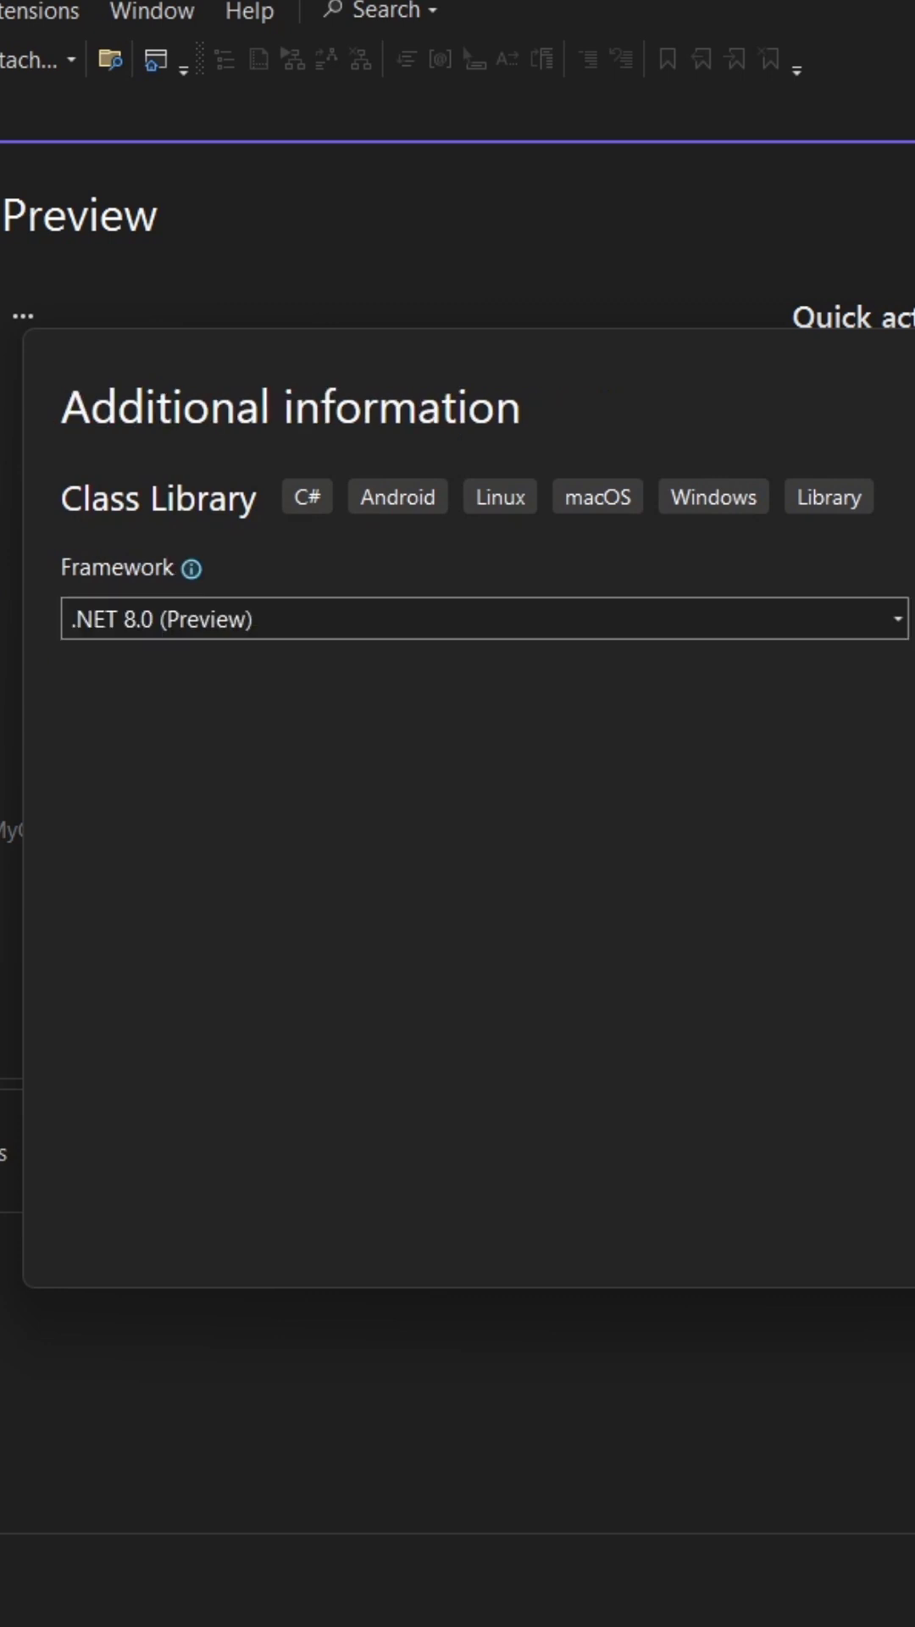
key(Return)
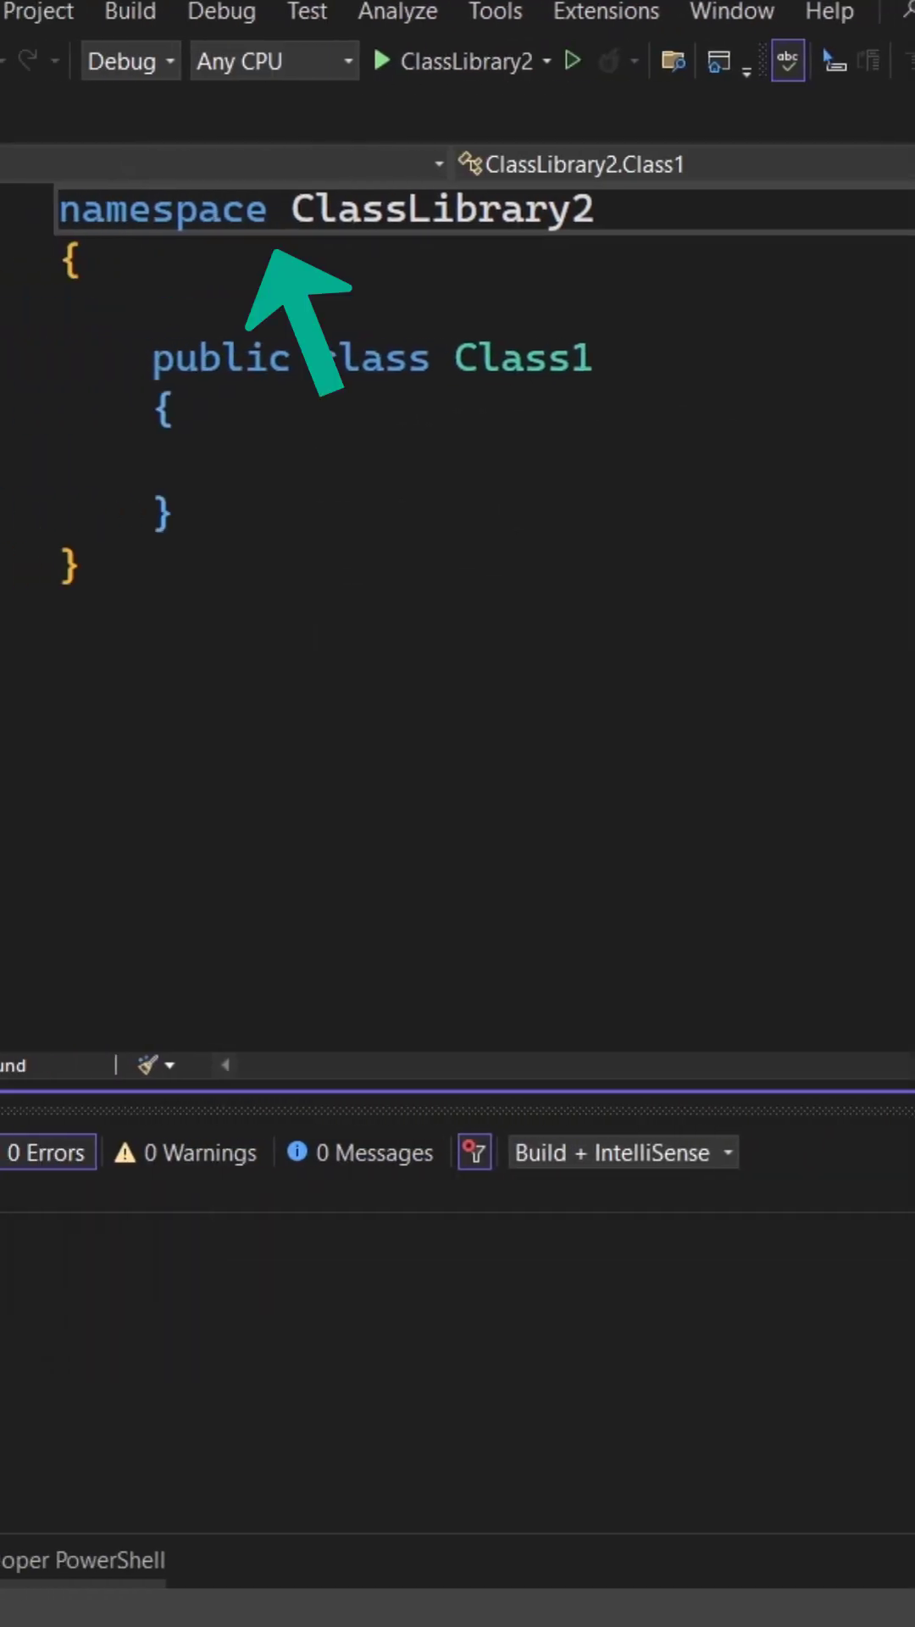
key(ctrl+a)
click(89, 260)
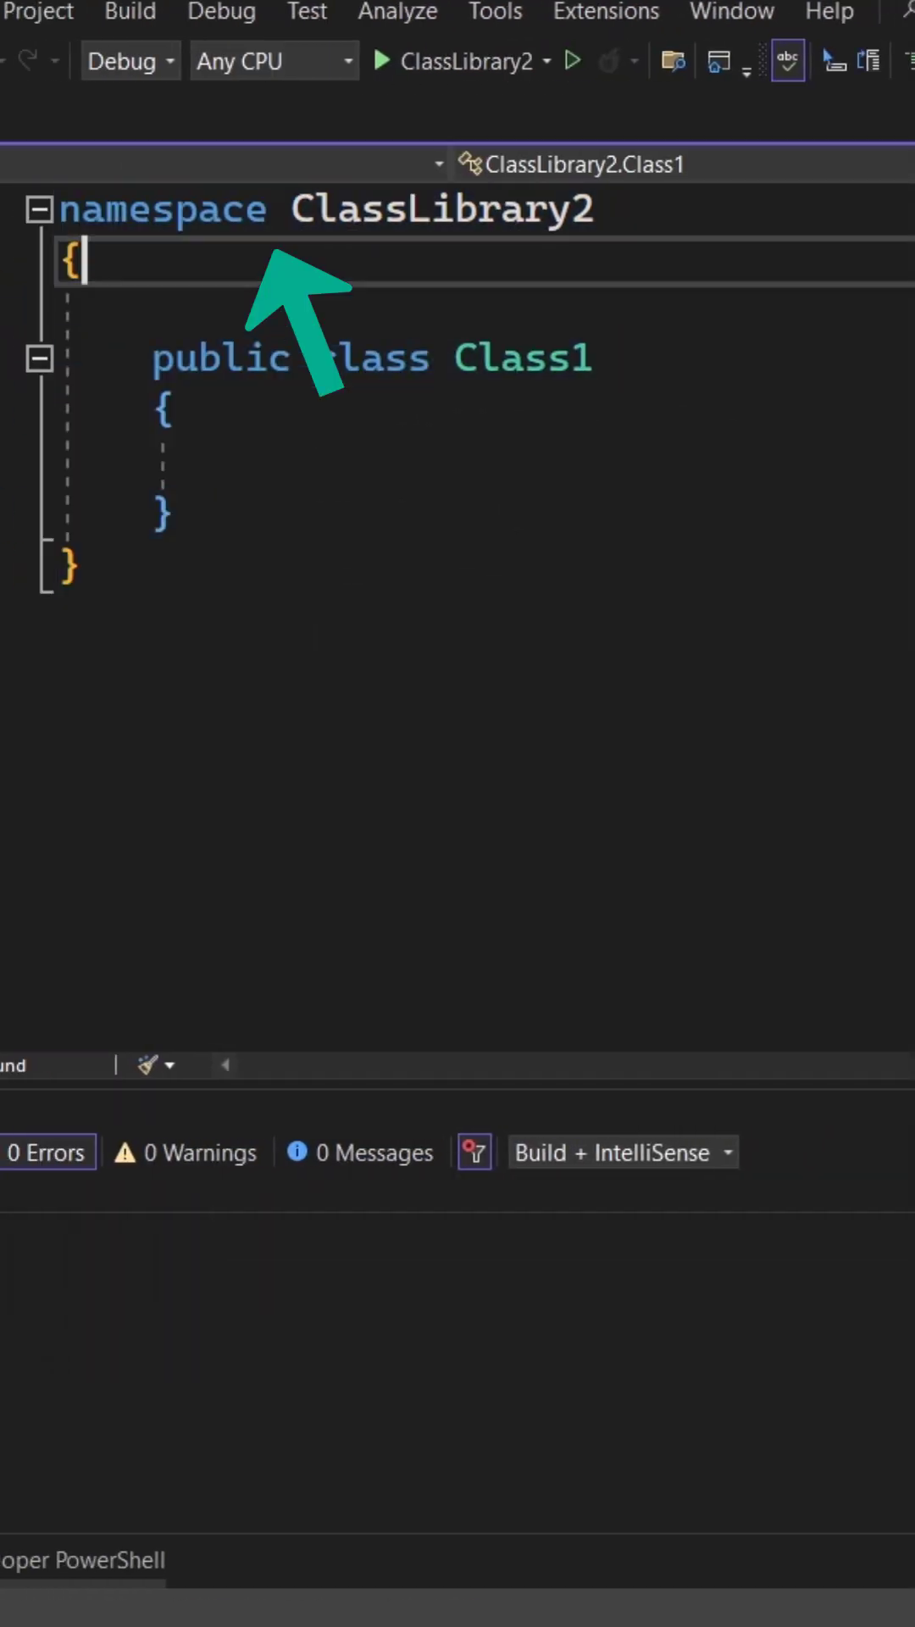
- Set the C# Code Style namespace declarations preference to File scoped and save the options
click(495, 11)
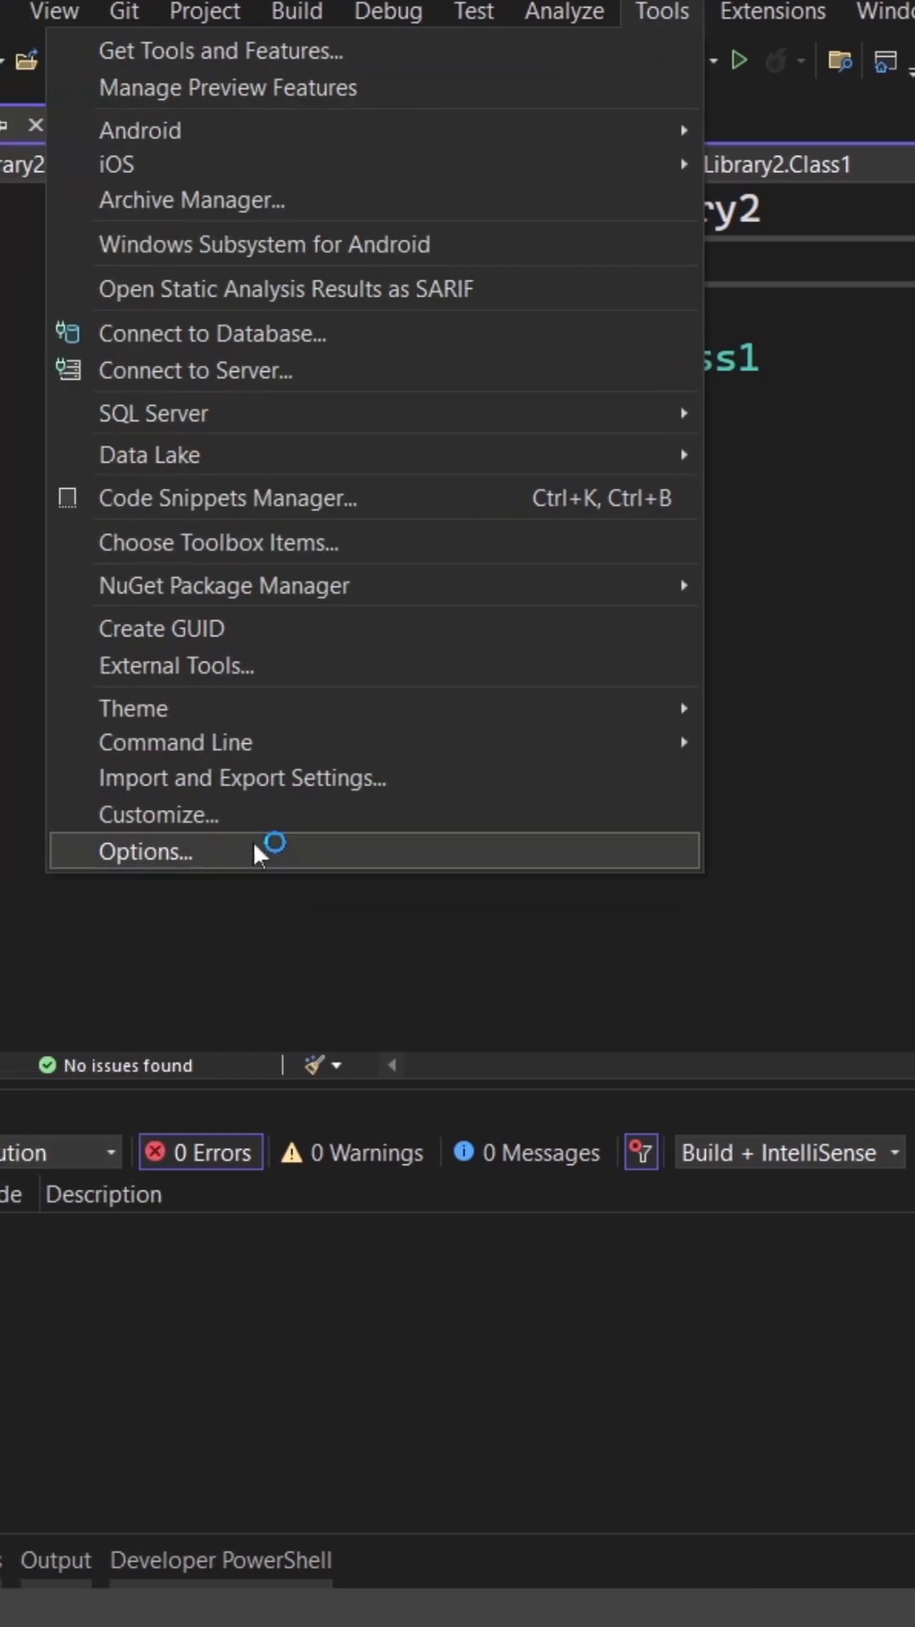
click(259, 853)
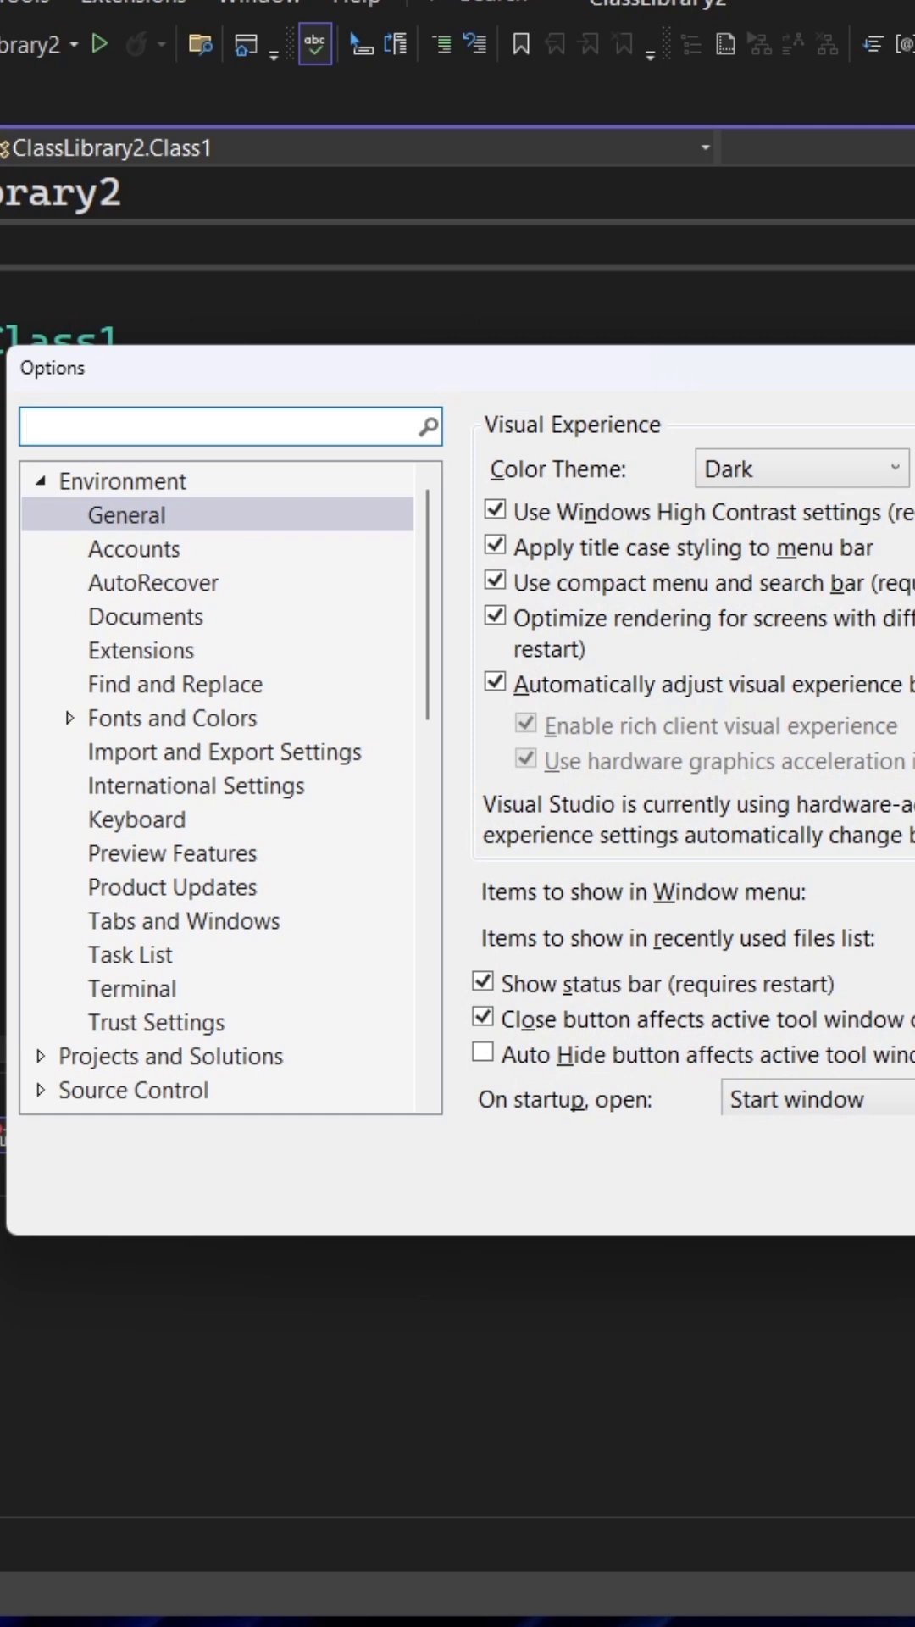
text(code)
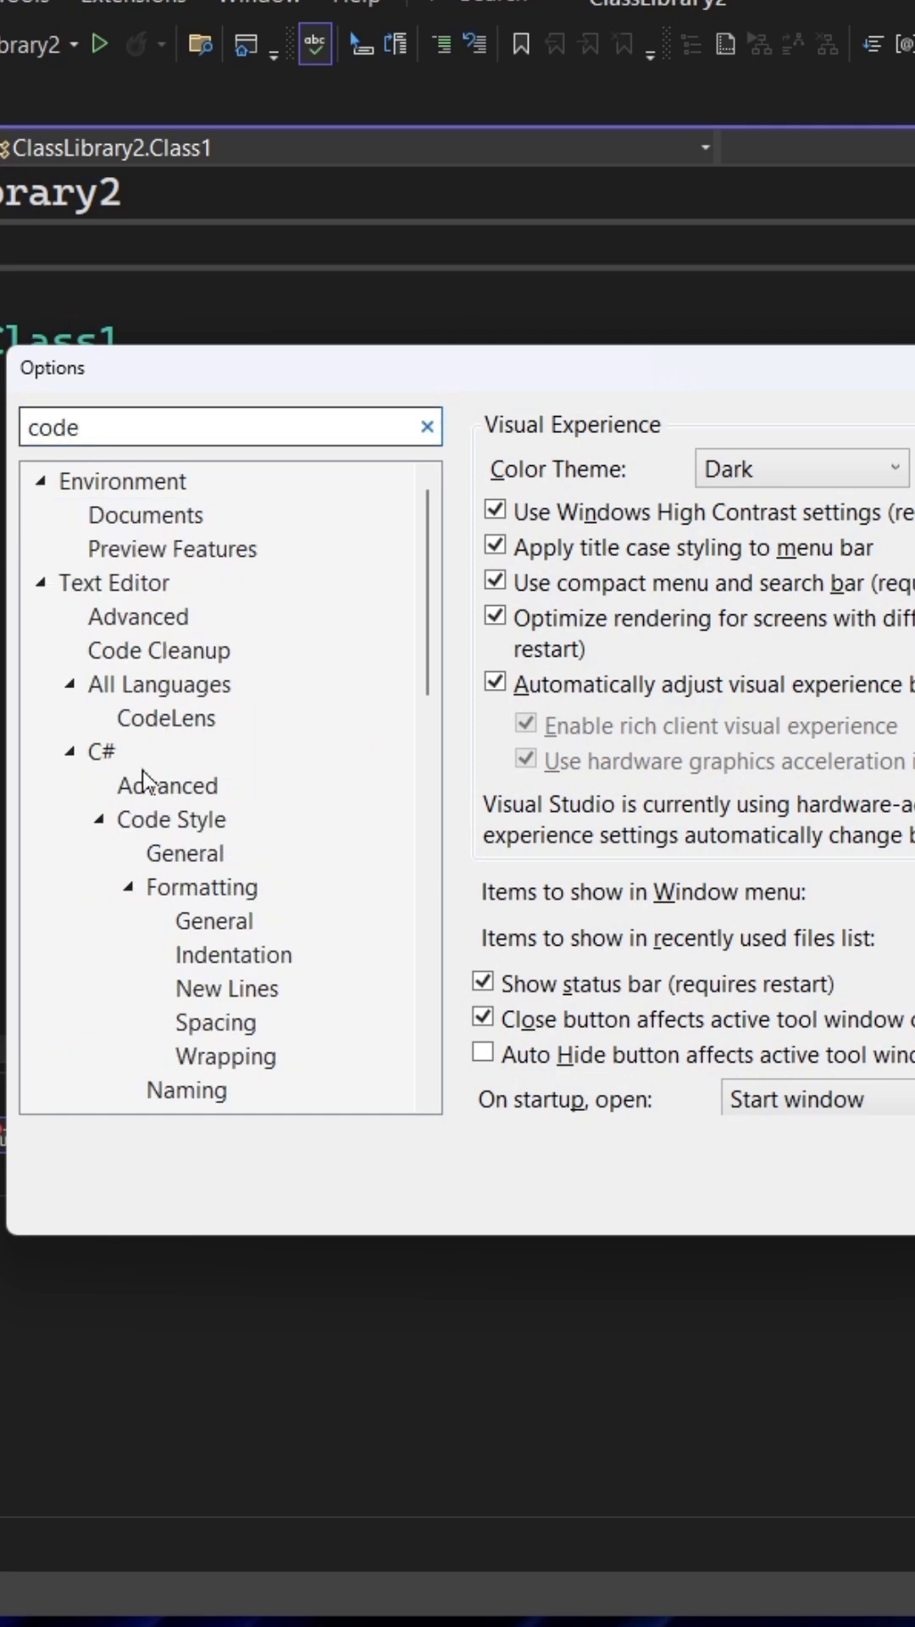
click(200, 859)
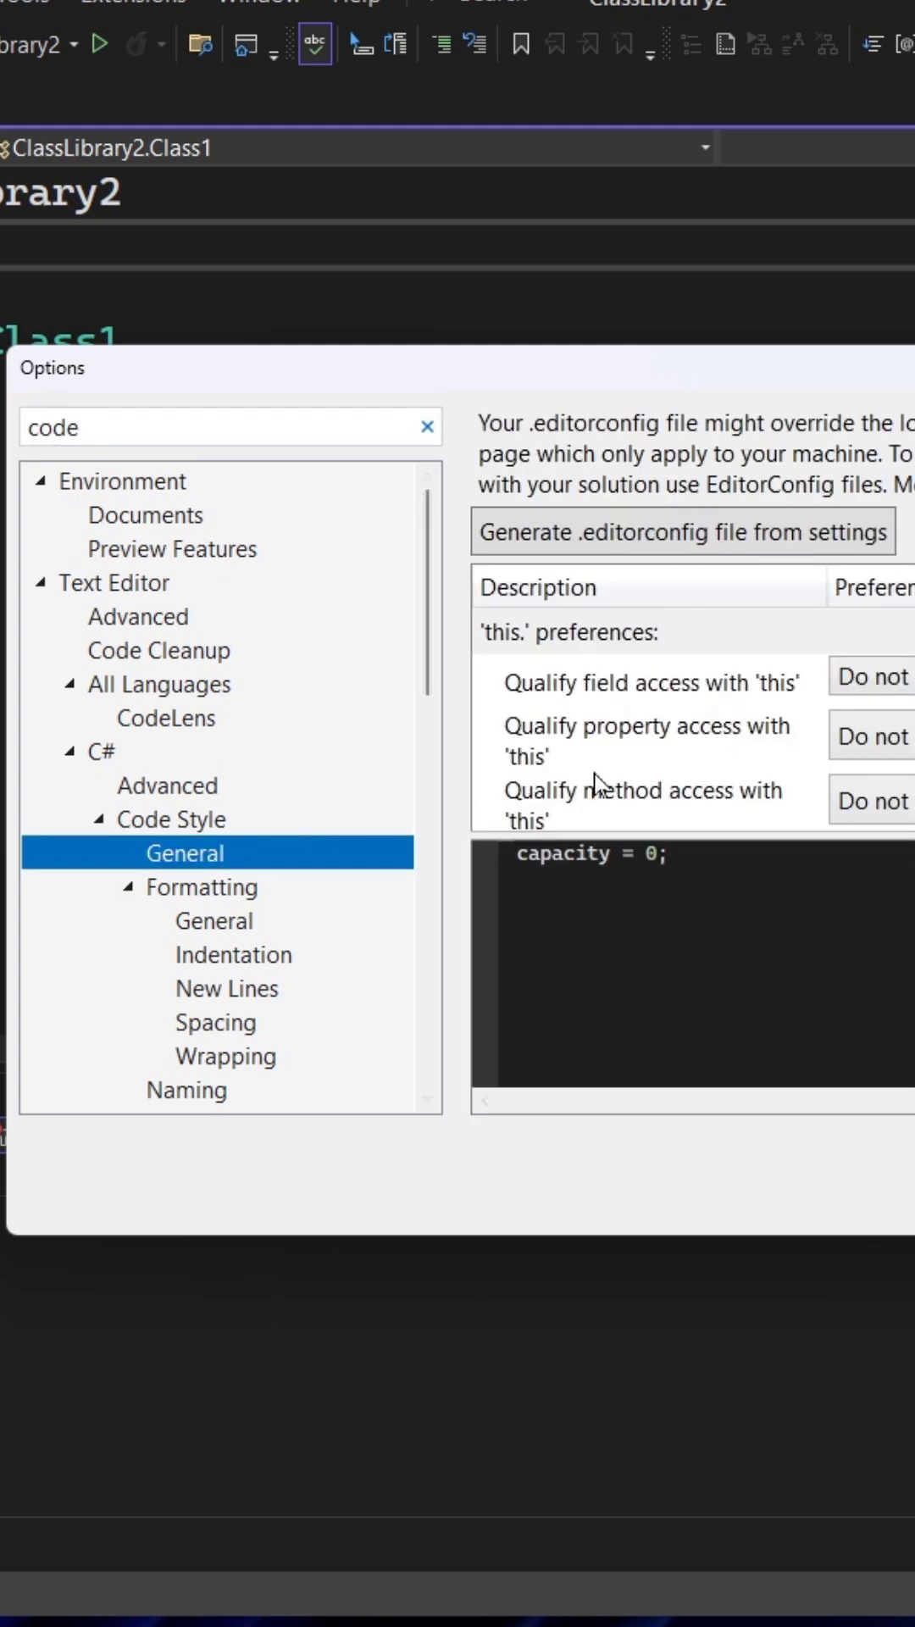
scroll(511, 766, down, 3)
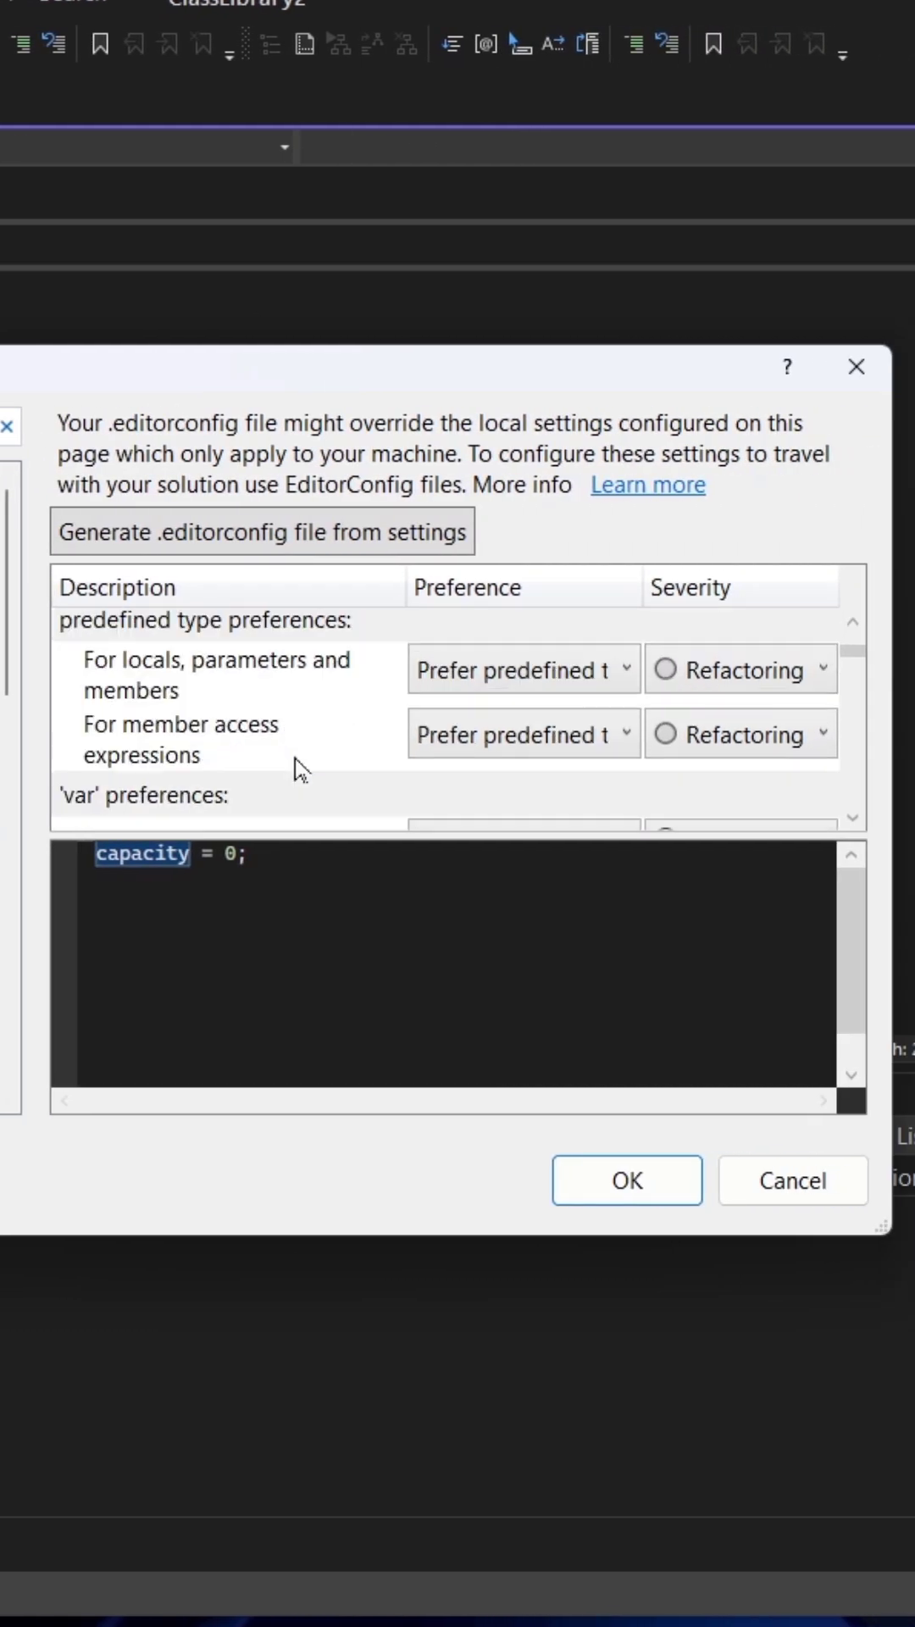
scroll(300, 768, down, 2)
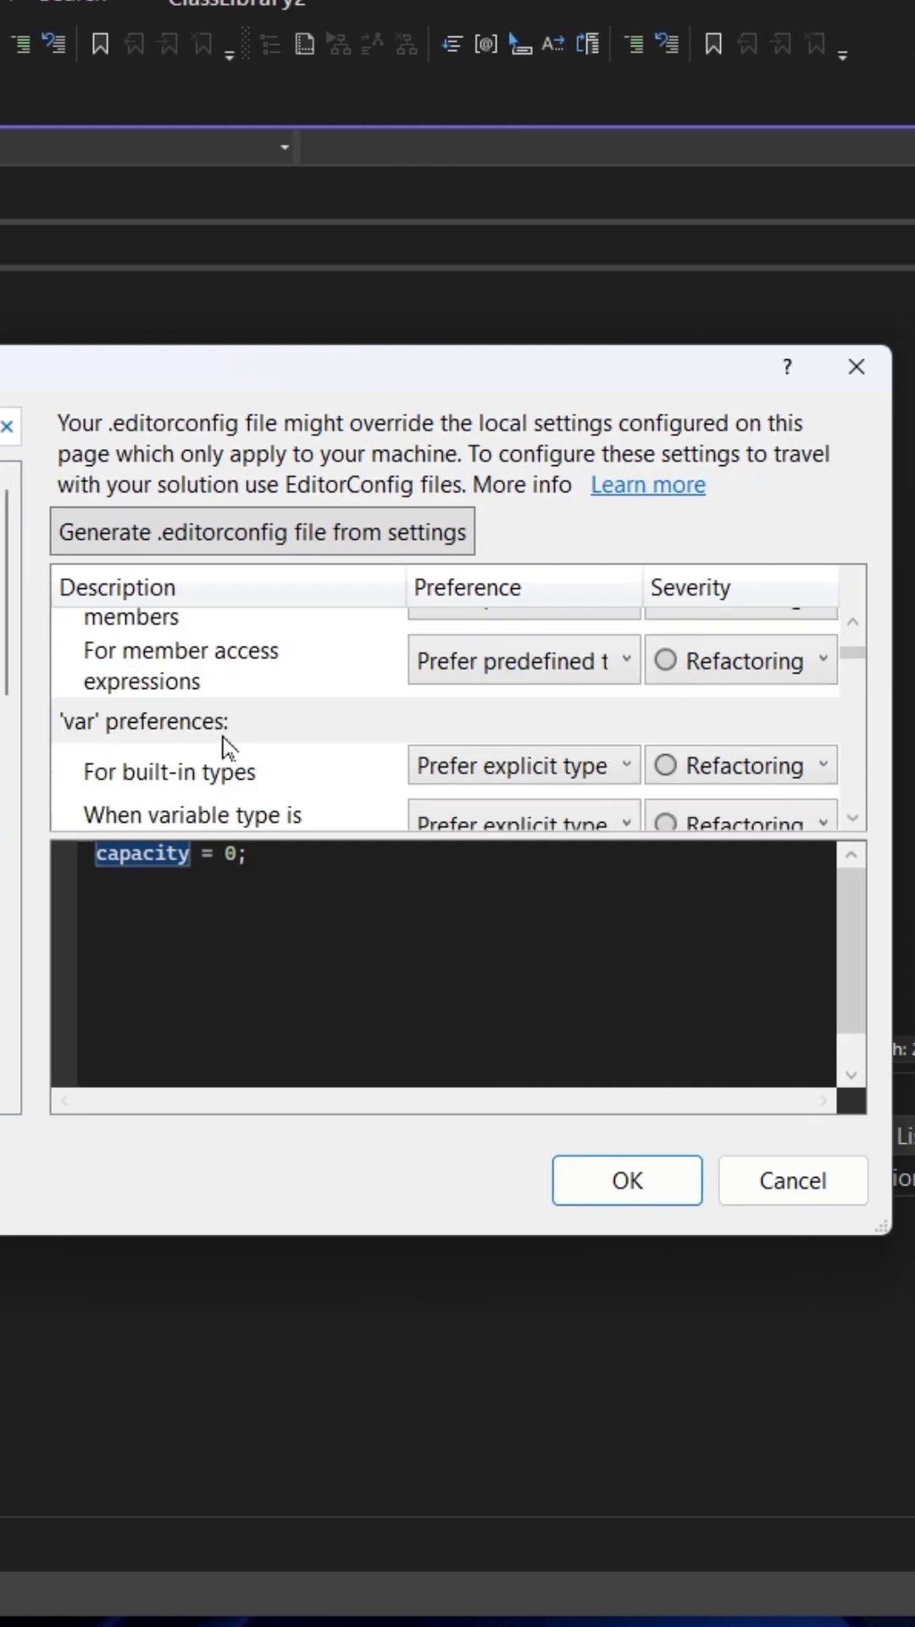
scroll(254, 757, down, 2)
scroll(242, 750, down, 2)
scroll(226, 749, down, 2)
scroll(226, 749, down, 1)
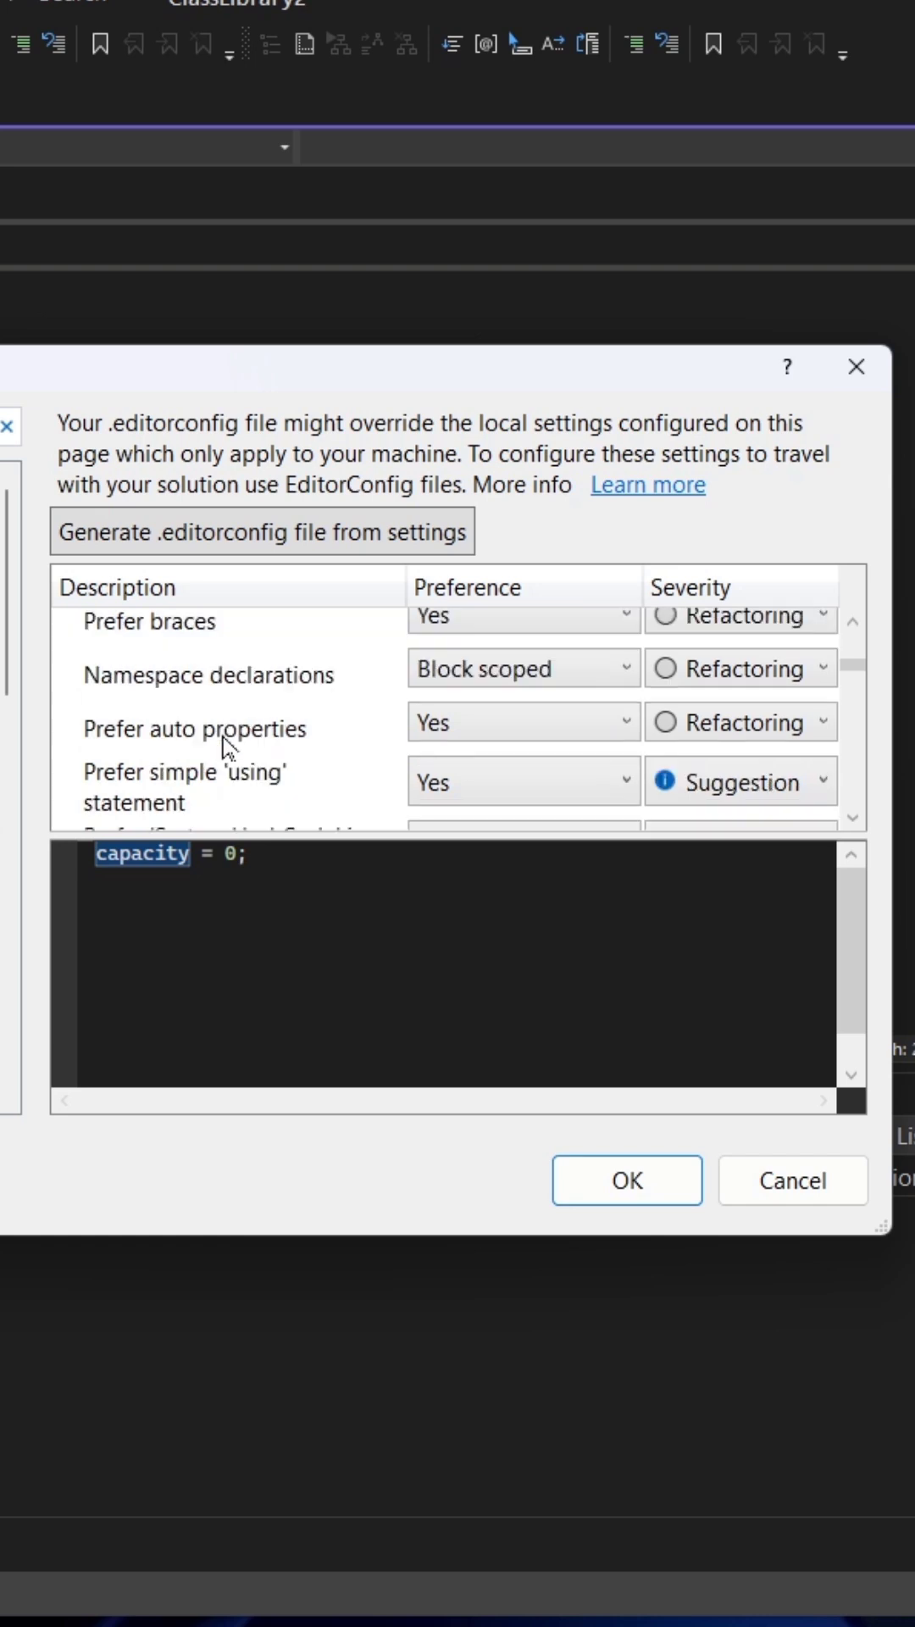
click(191, 678)
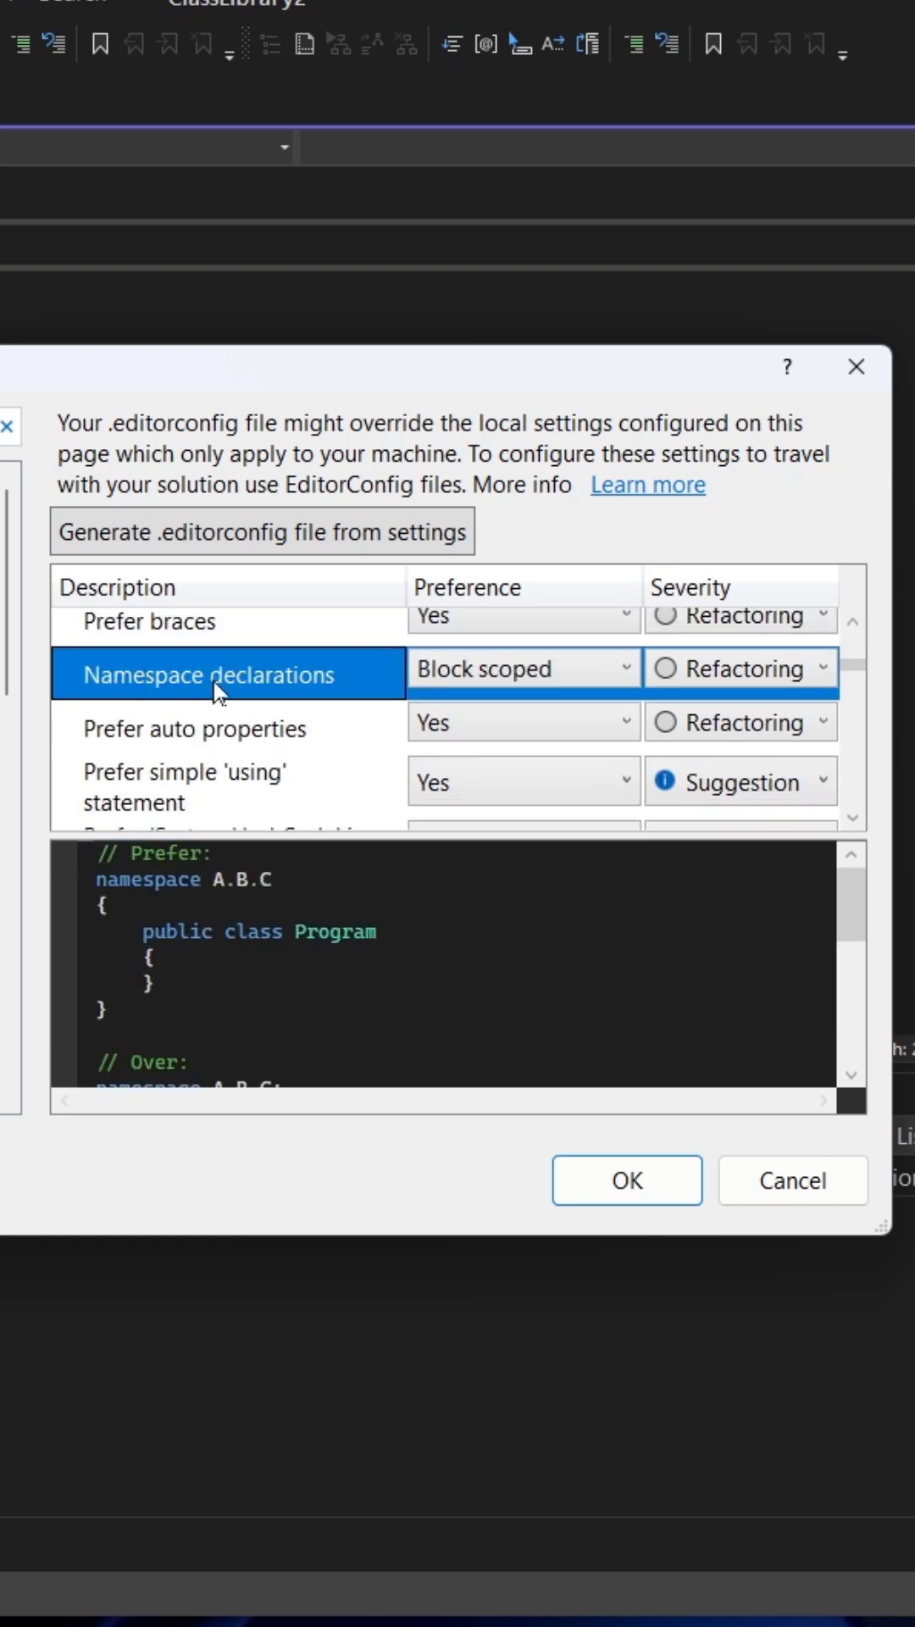
click(465, 670)
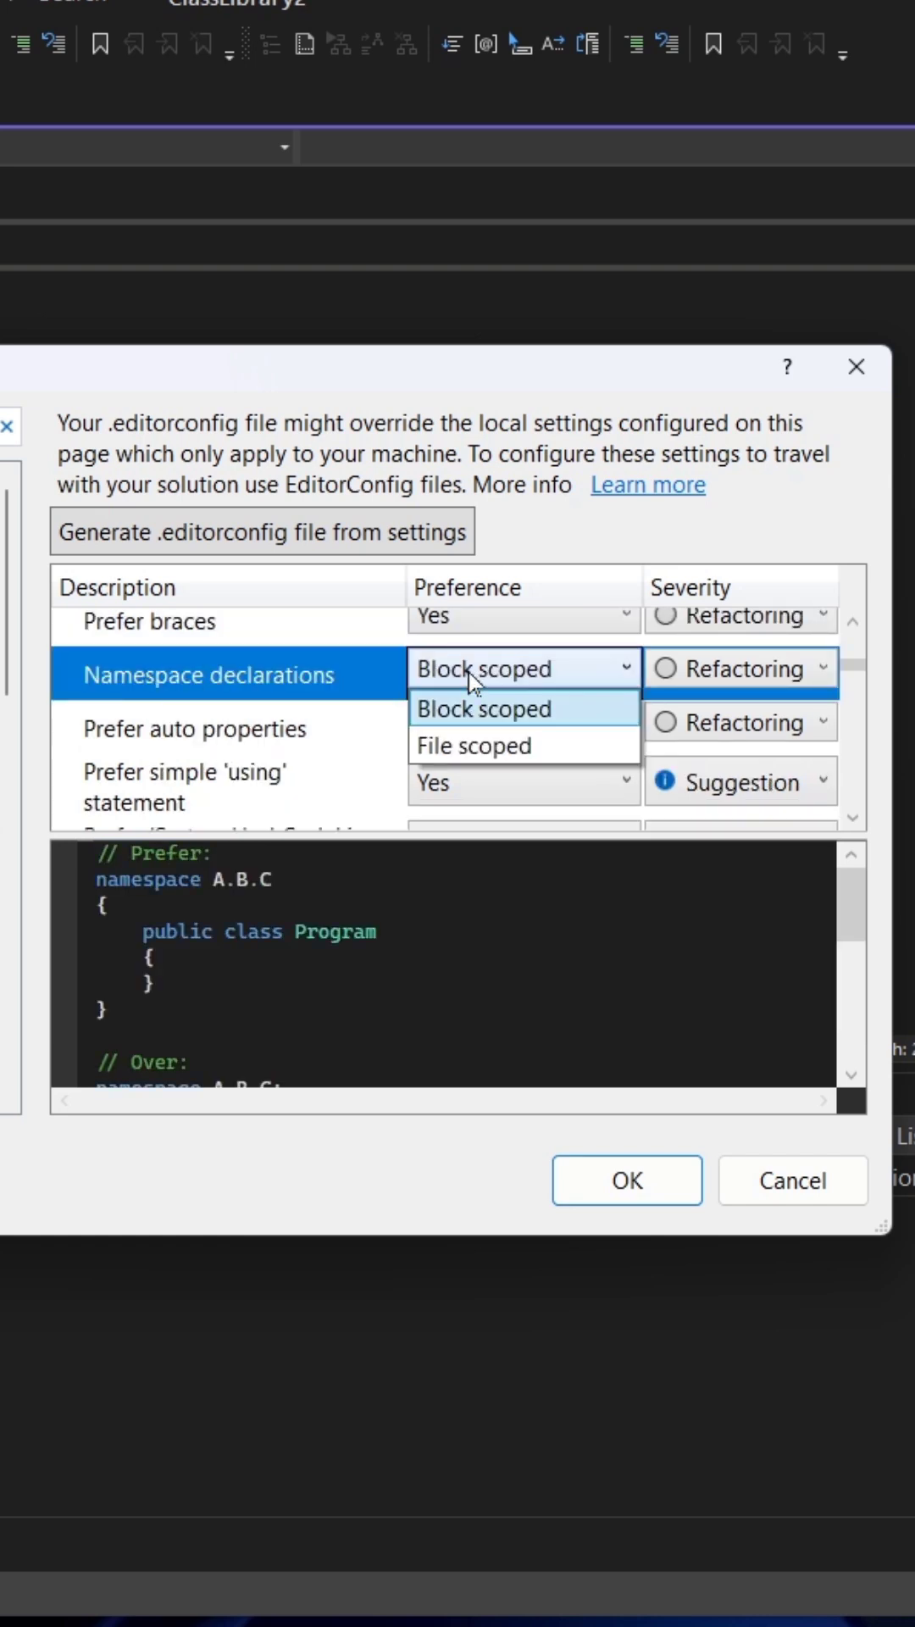
click(473, 742)
click(626, 1180)
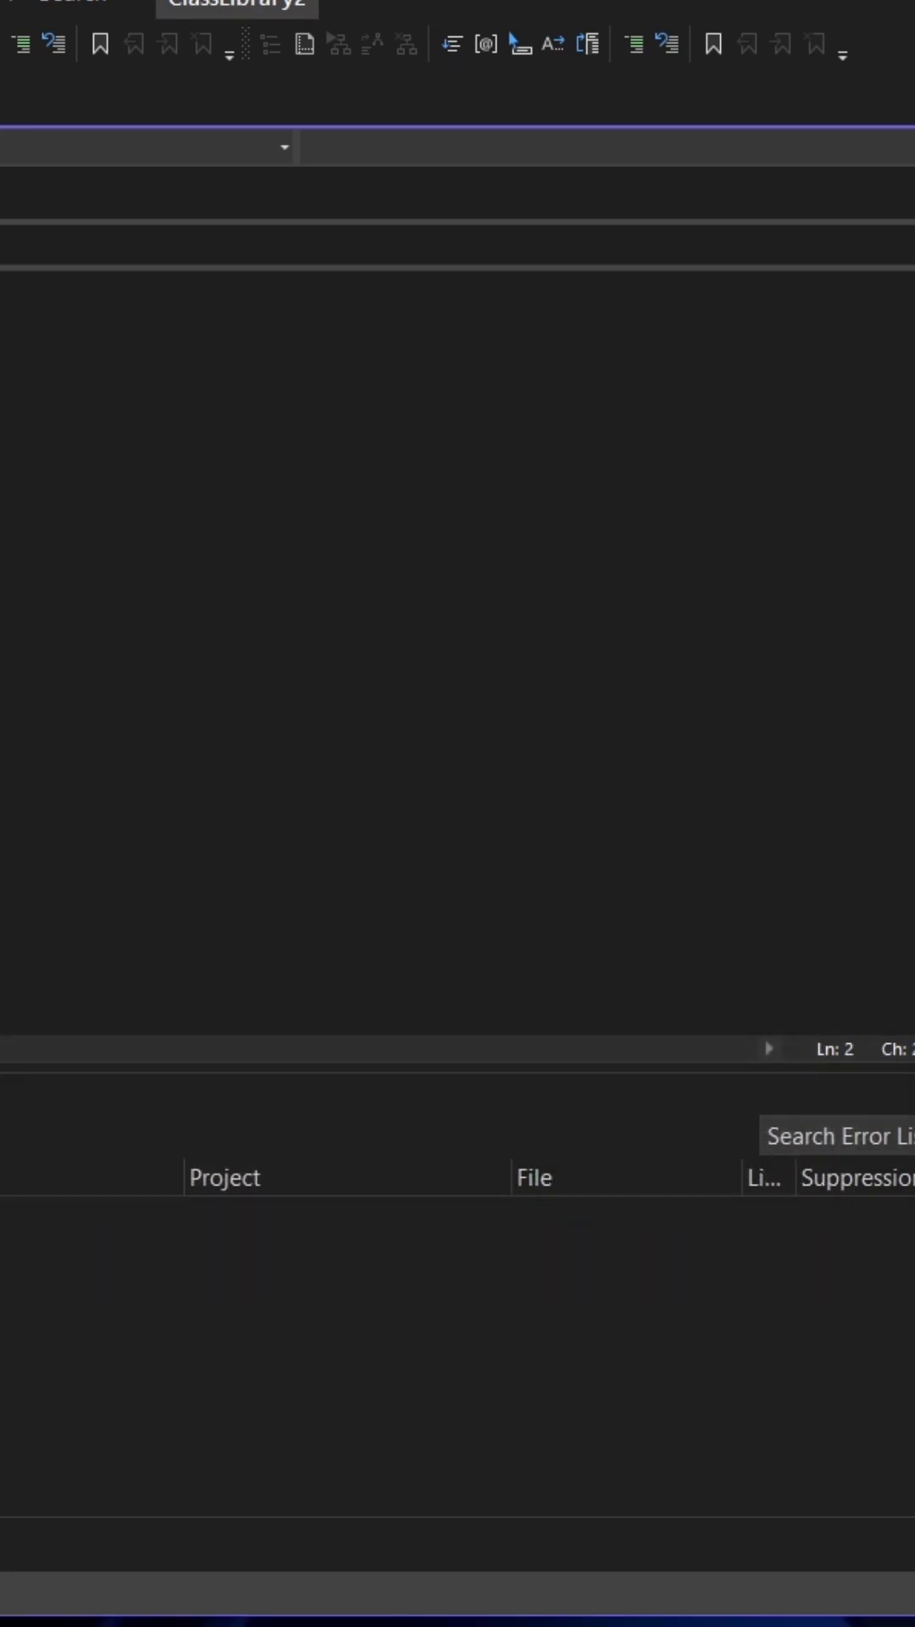
- Create the ClassLibrary3 class library and select its file-scoped namespace line in Class1
key(ctrl+shift+n)
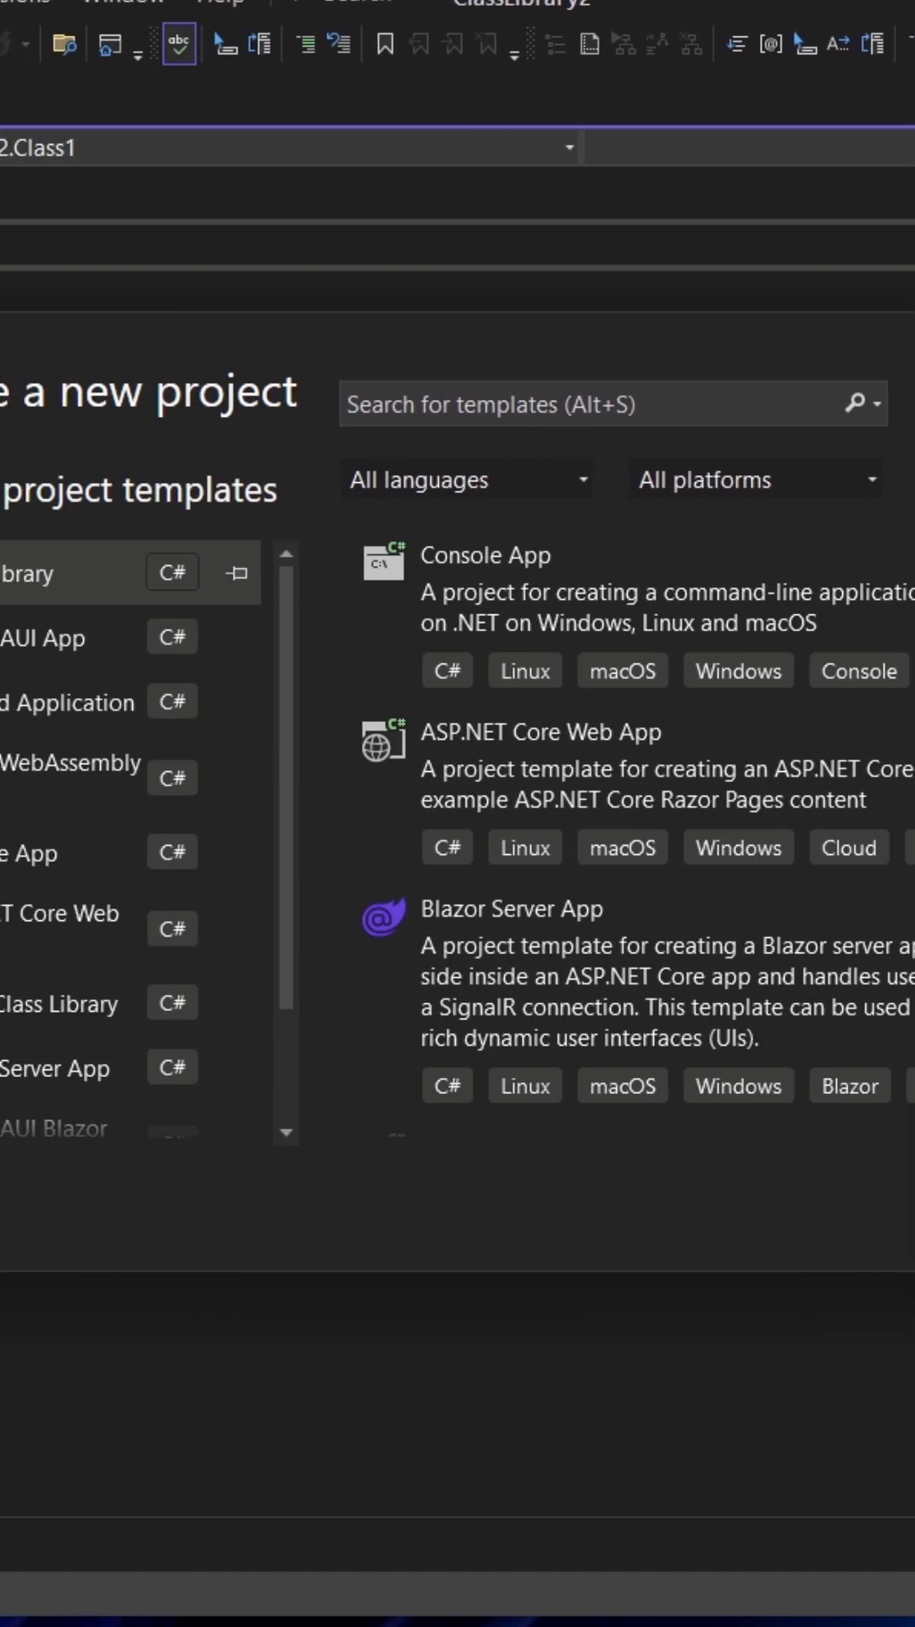
double_click(77, 570)
key(Return)
key(Return)
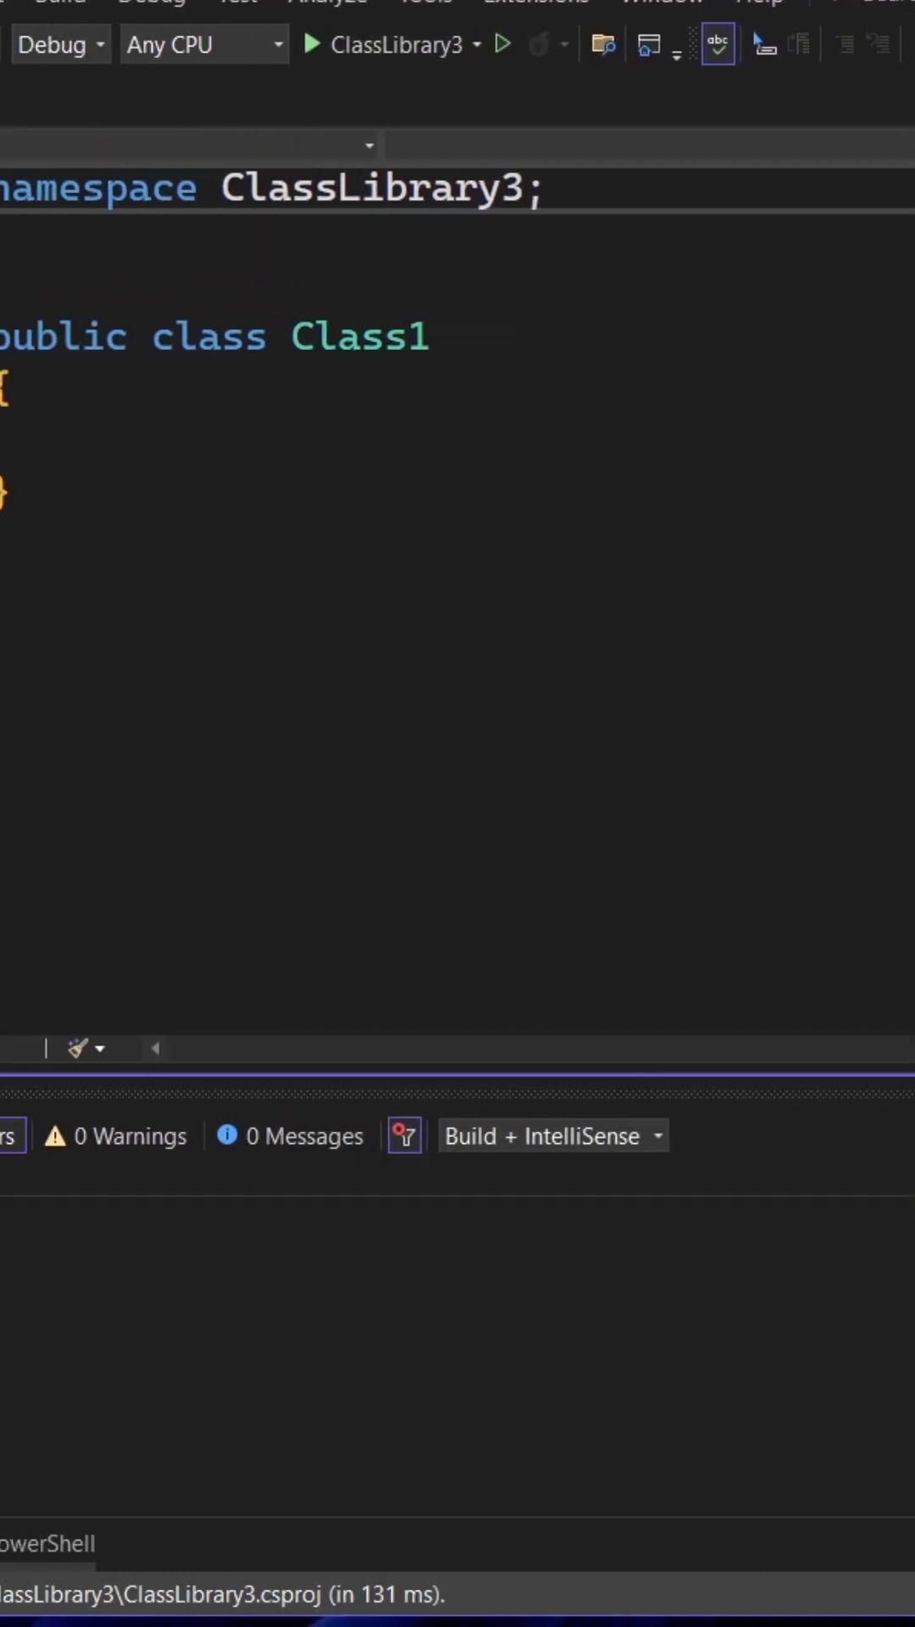
triple_click(382, 189)
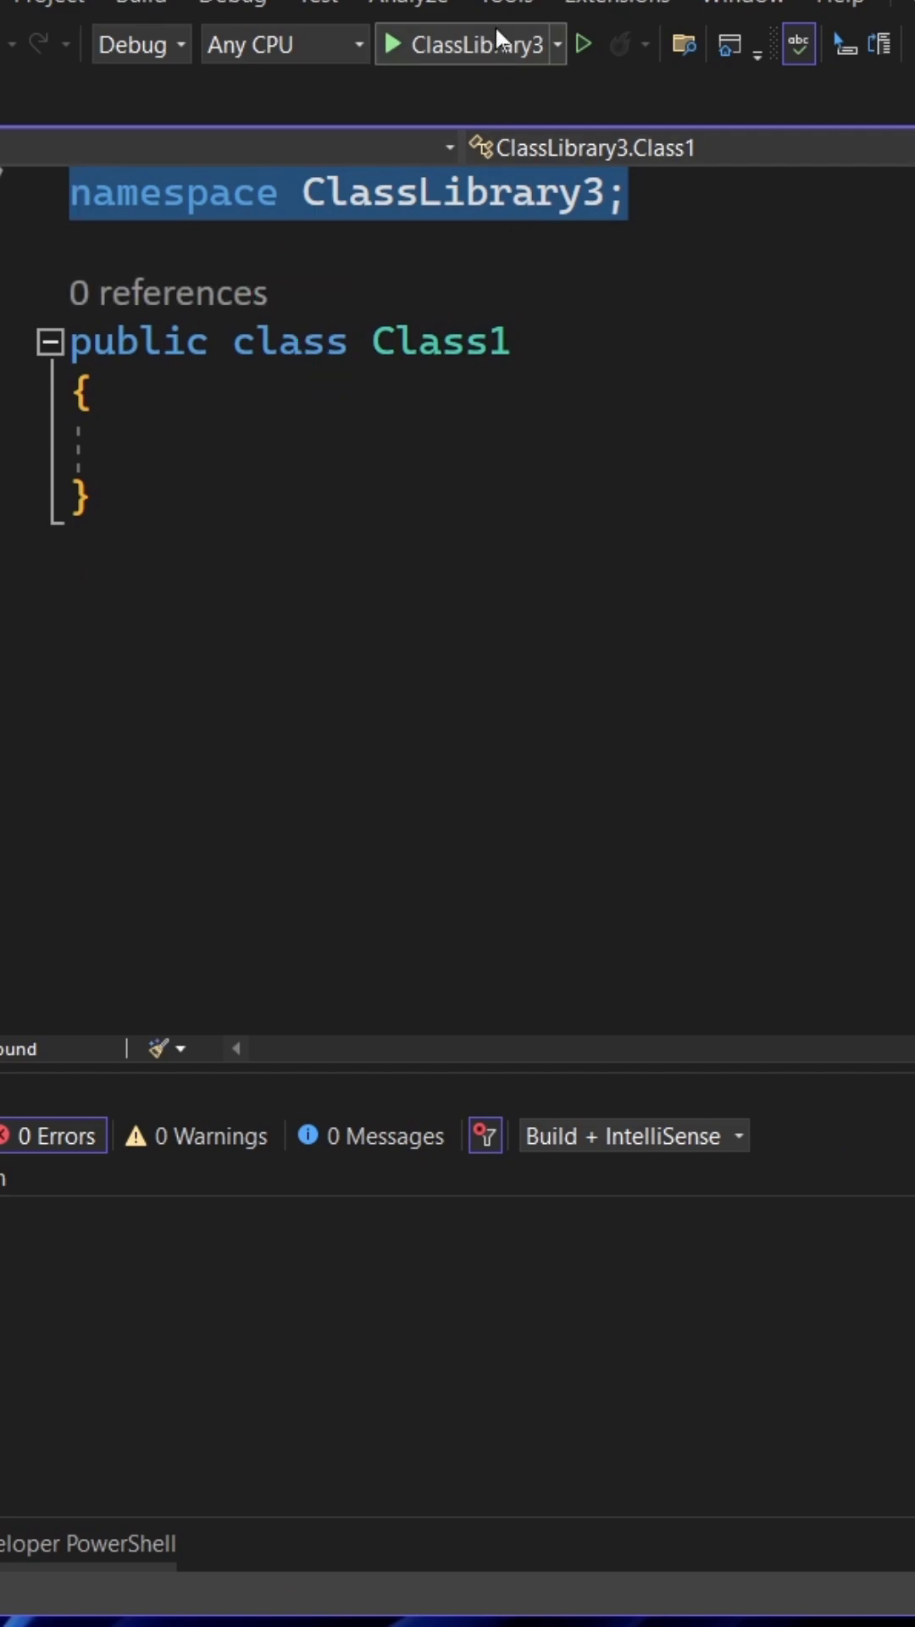
click(502, 4)
- Save a generated .editorconfig into the ClassLibrary3 folder, then open ClassLibrary3's context menu
click(255, 837)
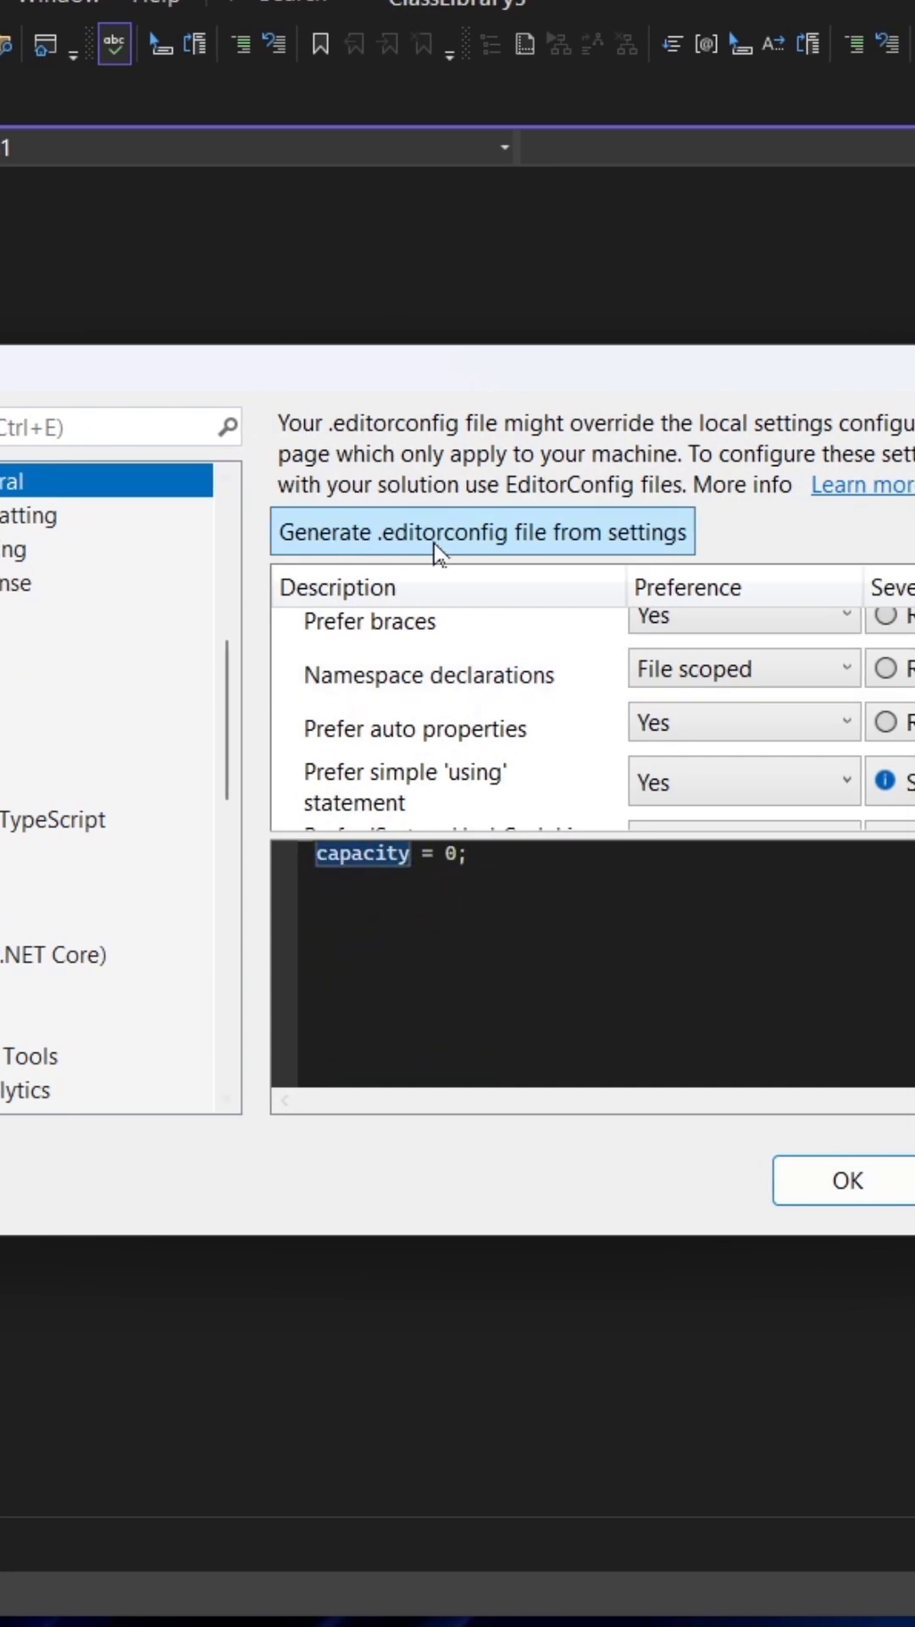
click(480, 543)
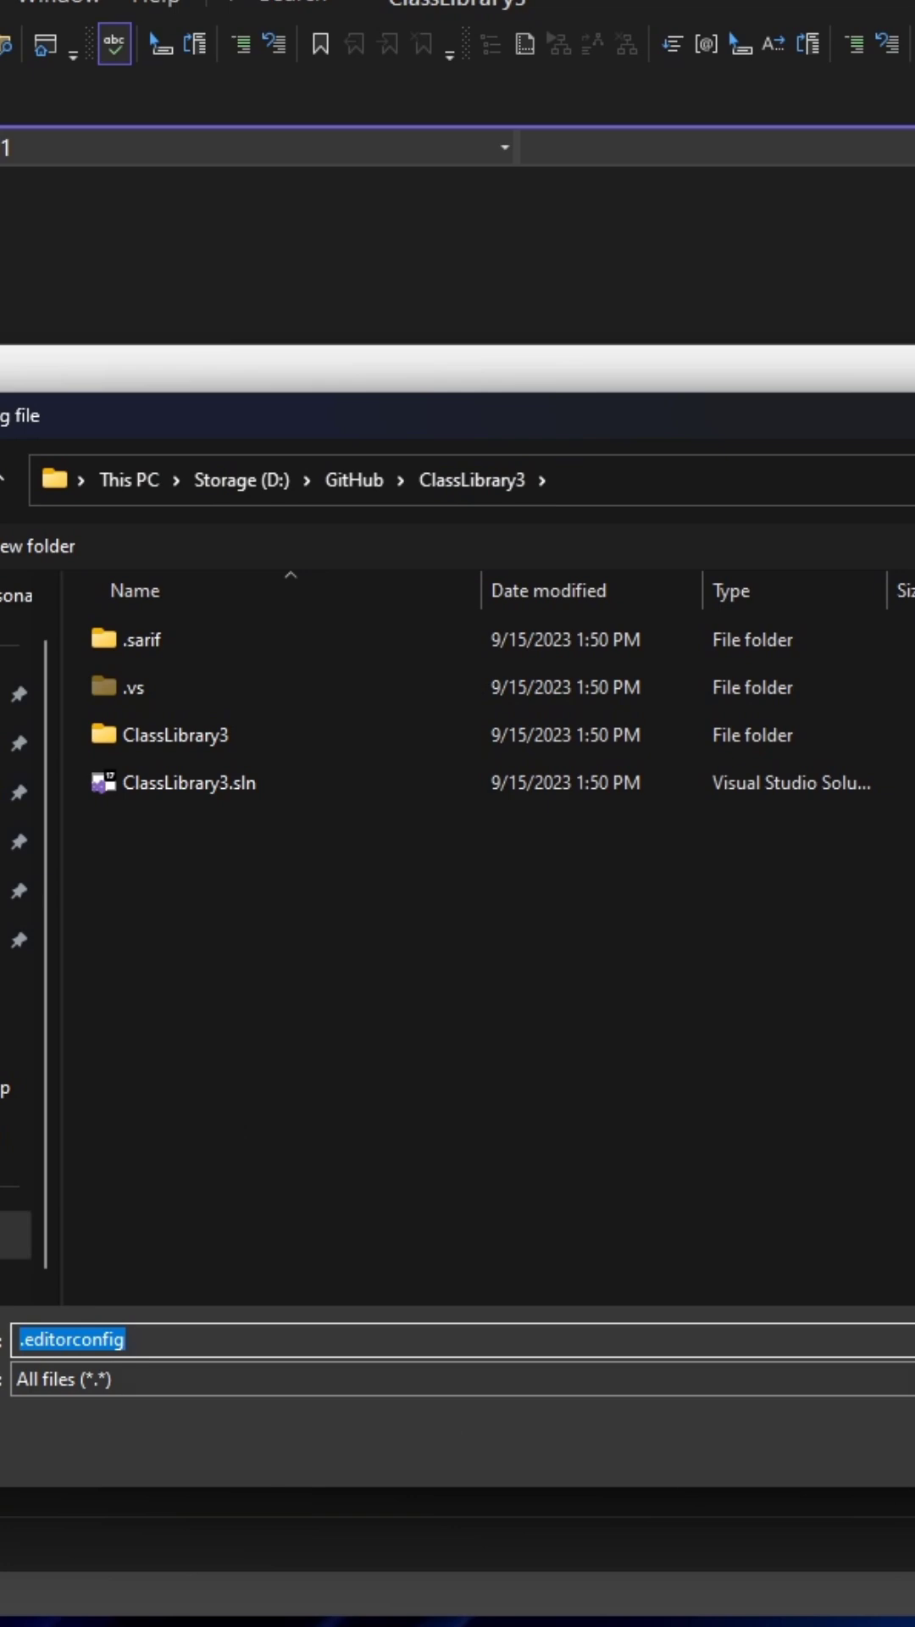
key(Return)
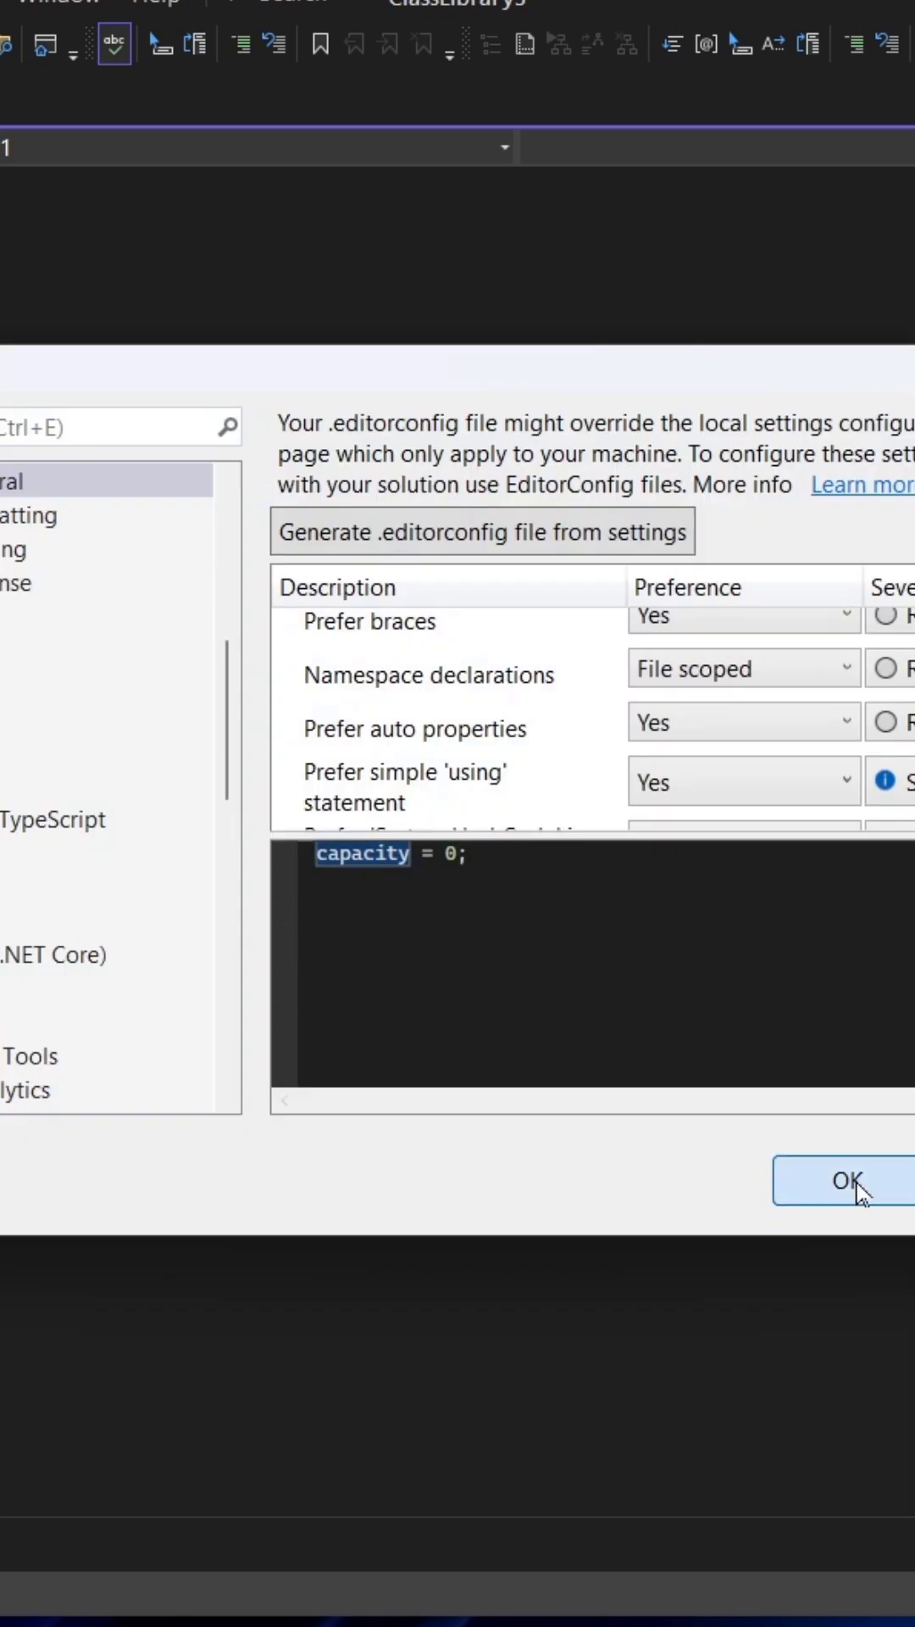
click(848, 1181)
click(574, 1499)
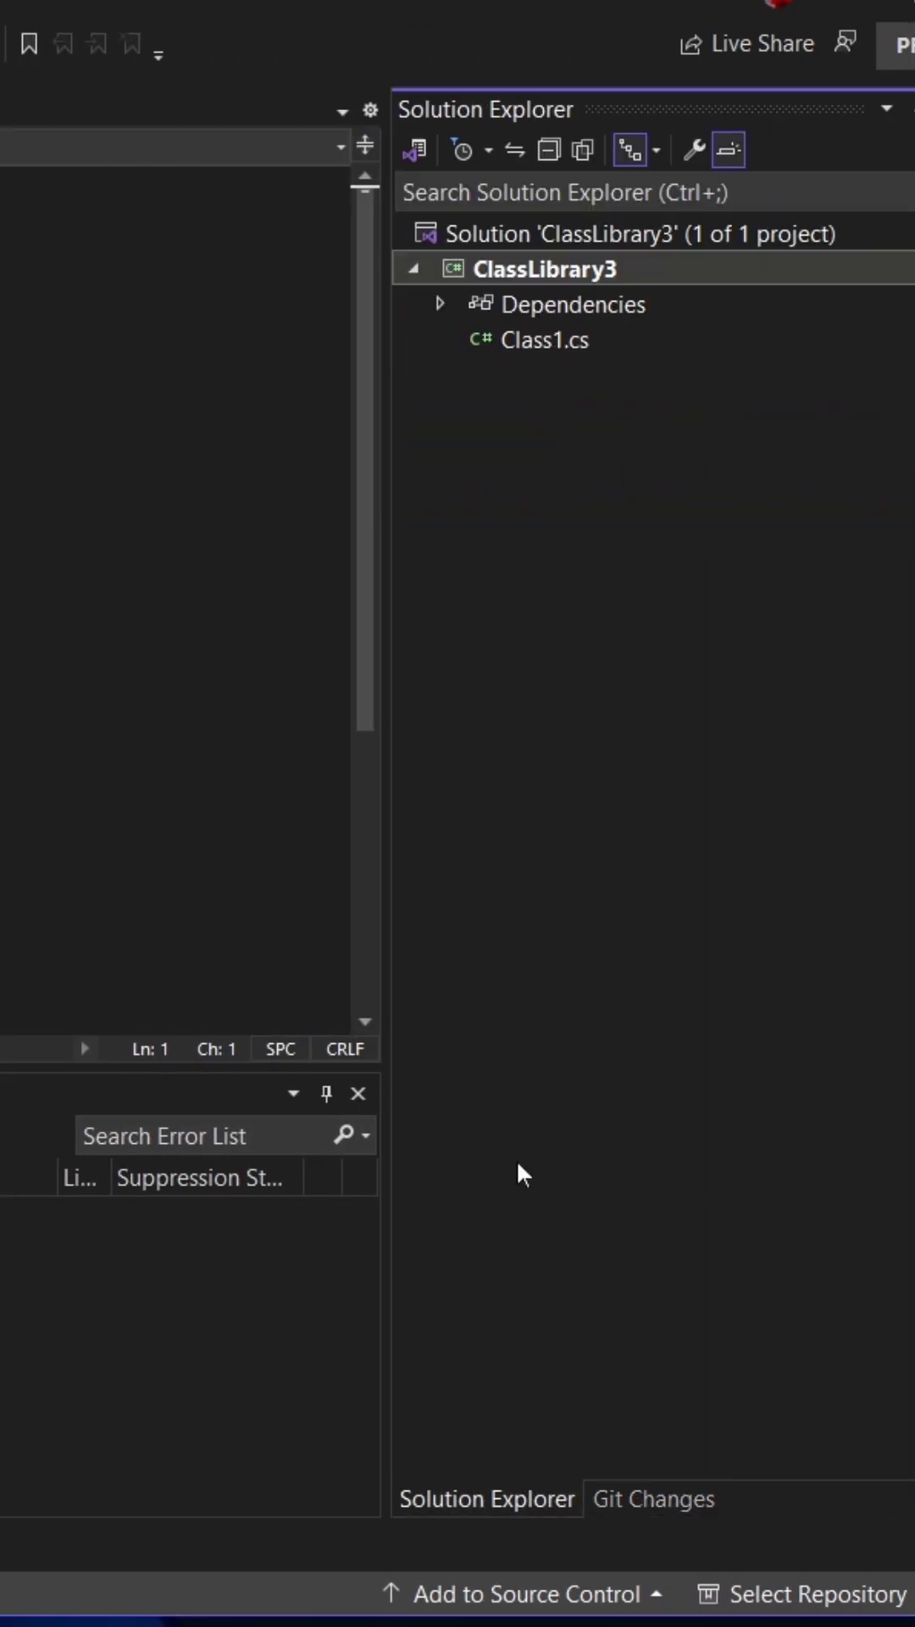
right_click(517, 278)
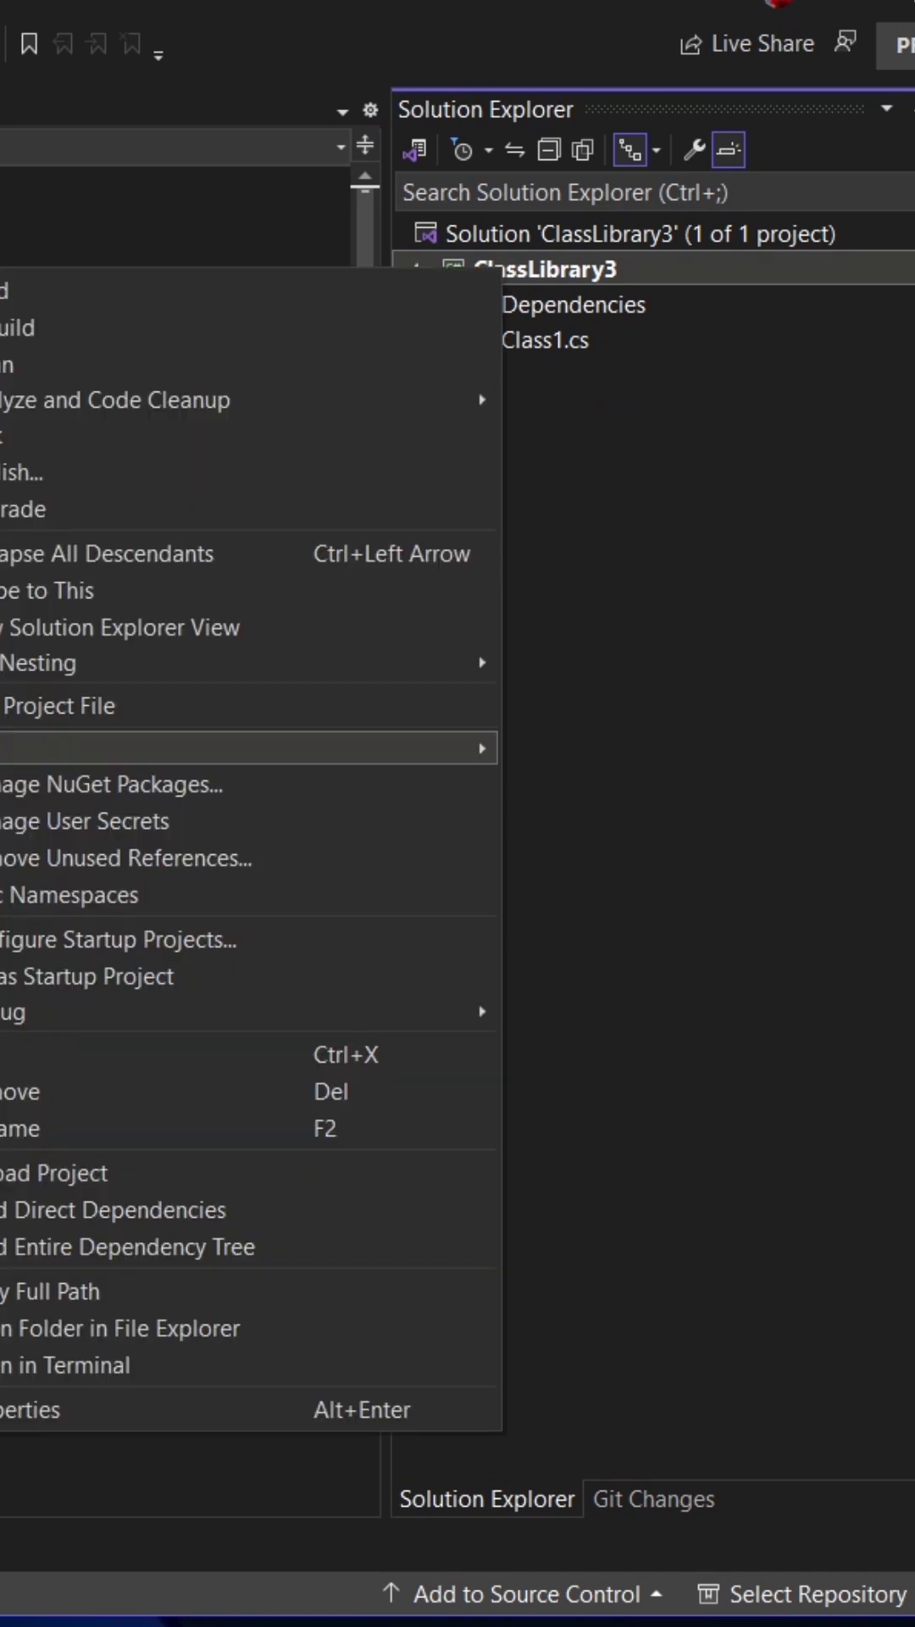